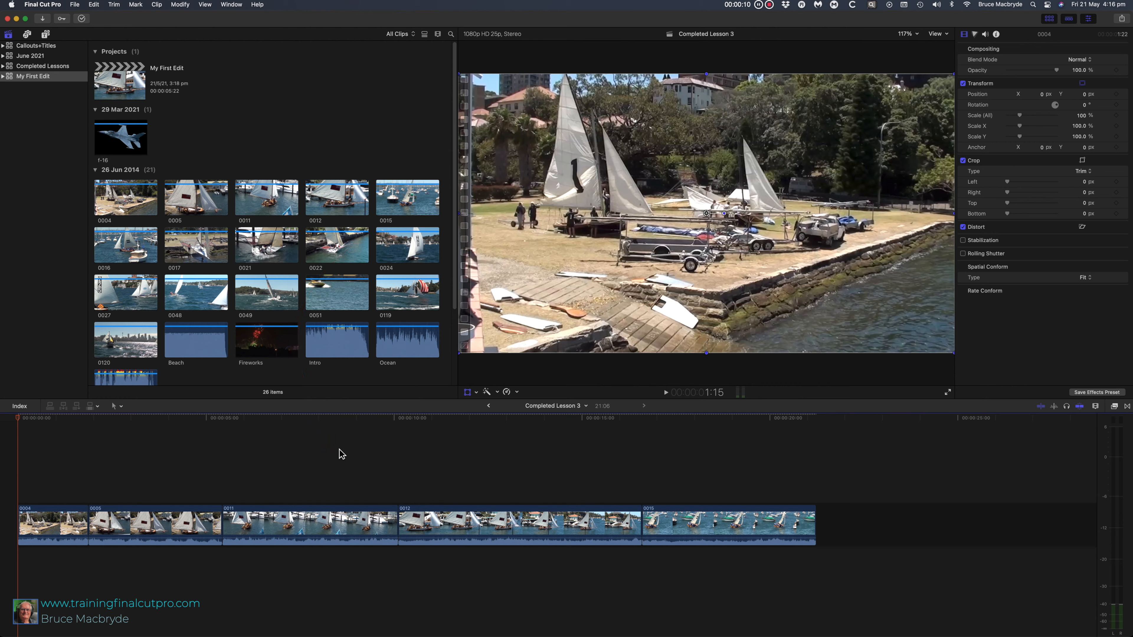
# Step: Park the timeline playhead at 9:17 in clip 0011, shortly before its cut with clip 0012
pyautogui.press('super+2')
pyautogui.click(477, 521)
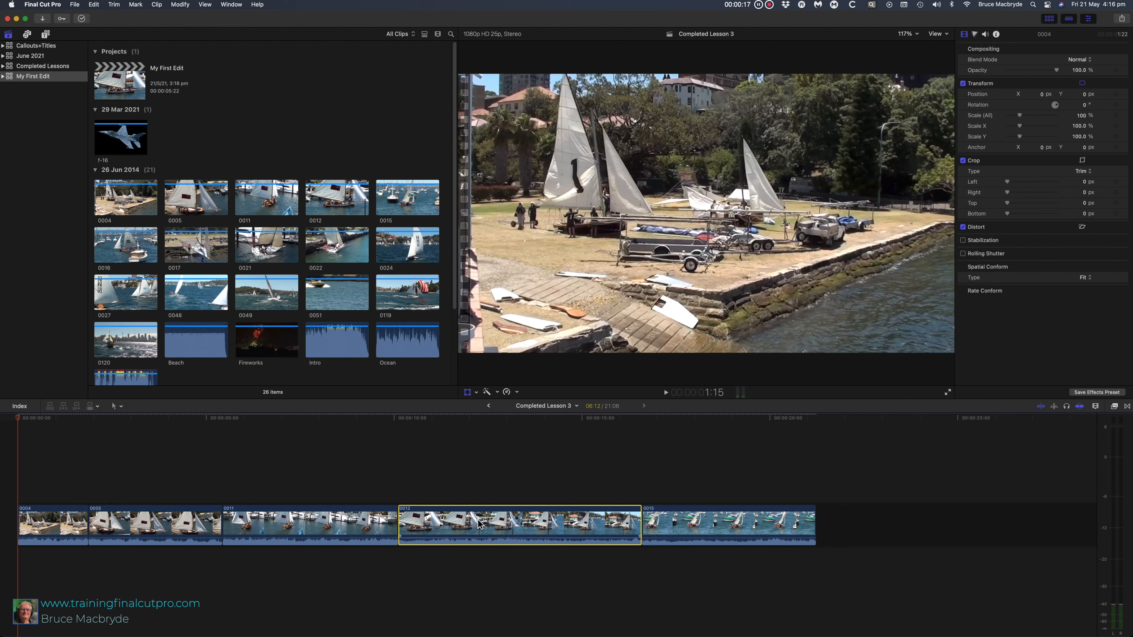
pyautogui.click(484, 419)
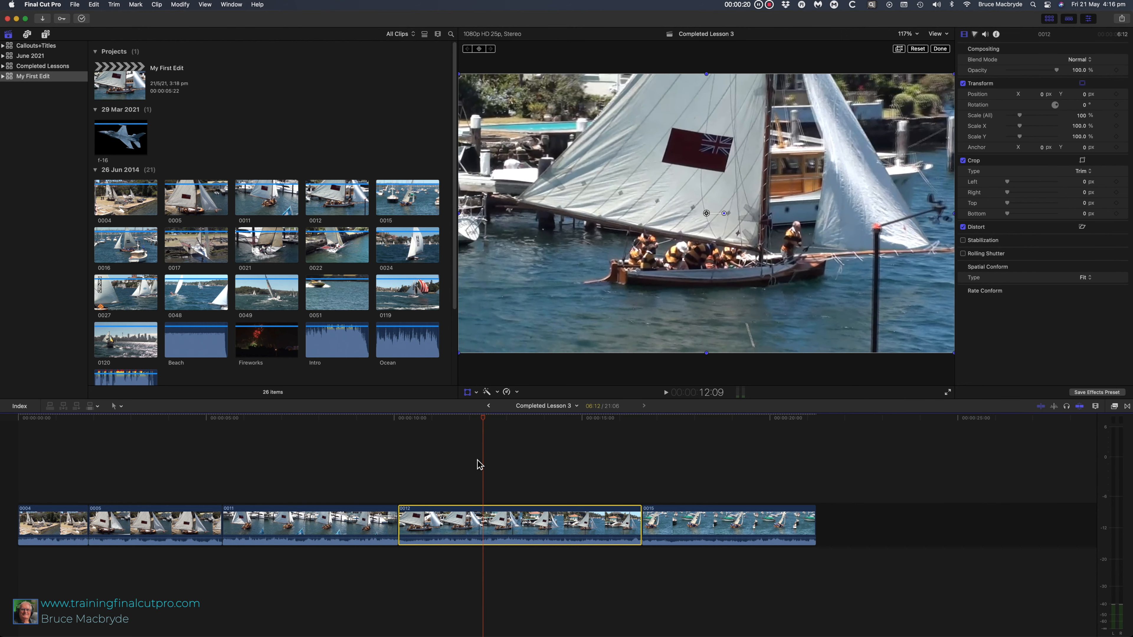
pyautogui.click(365, 424)
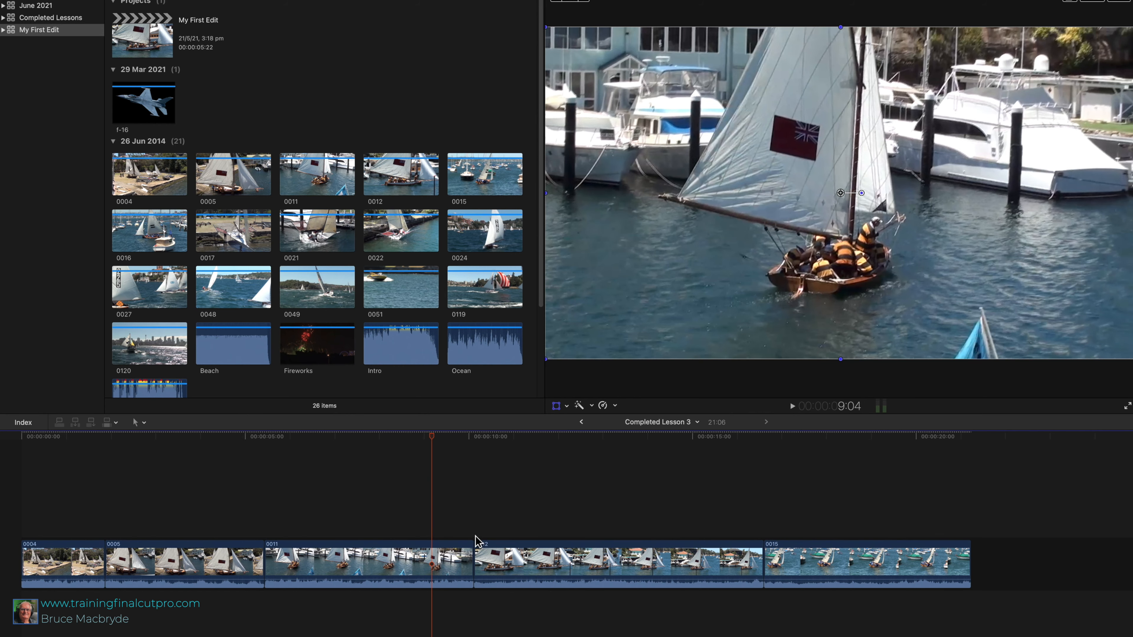
pyautogui.click(440, 441)
pyautogui.moveTo(442, 447); pyautogui.dragTo(455, 445)
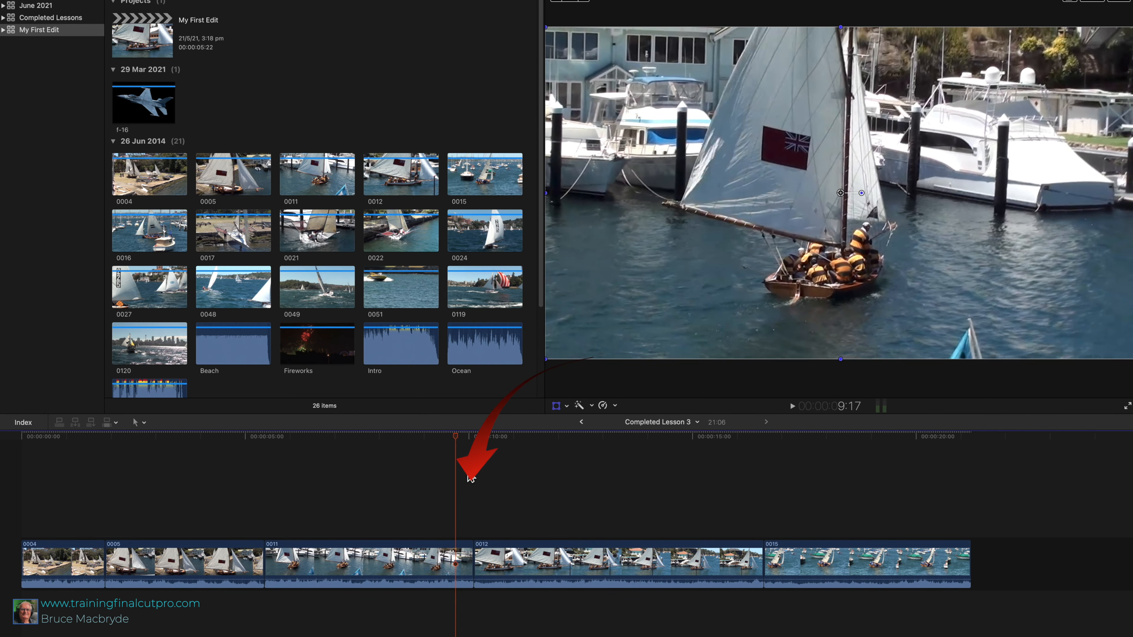
# Step: Alternate the edit-point selection between the end edge of clip 0011 and the start edge of clip 0012
pyautogui.click(474, 559)
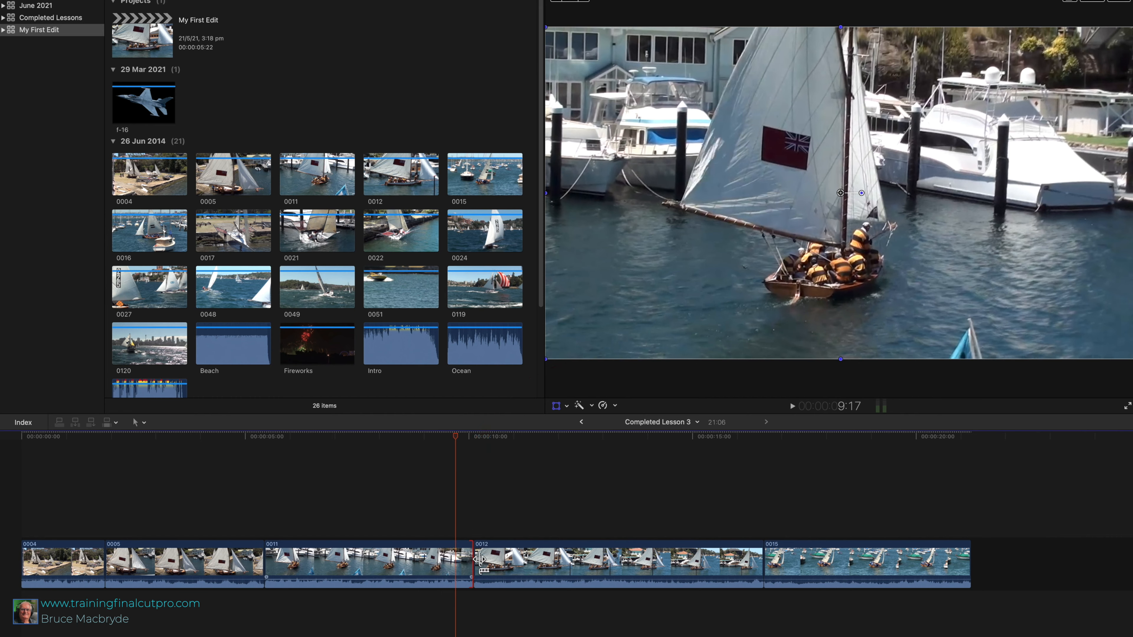
pyautogui.click(480, 560)
pyautogui.click(480, 560)
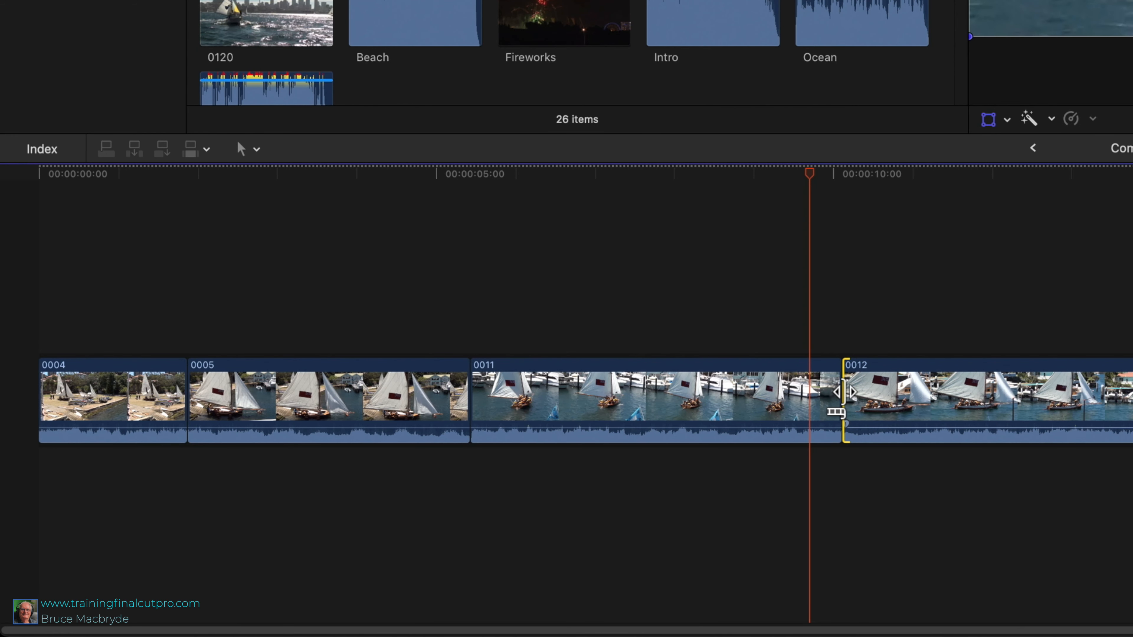
pyautogui.click(842, 393)
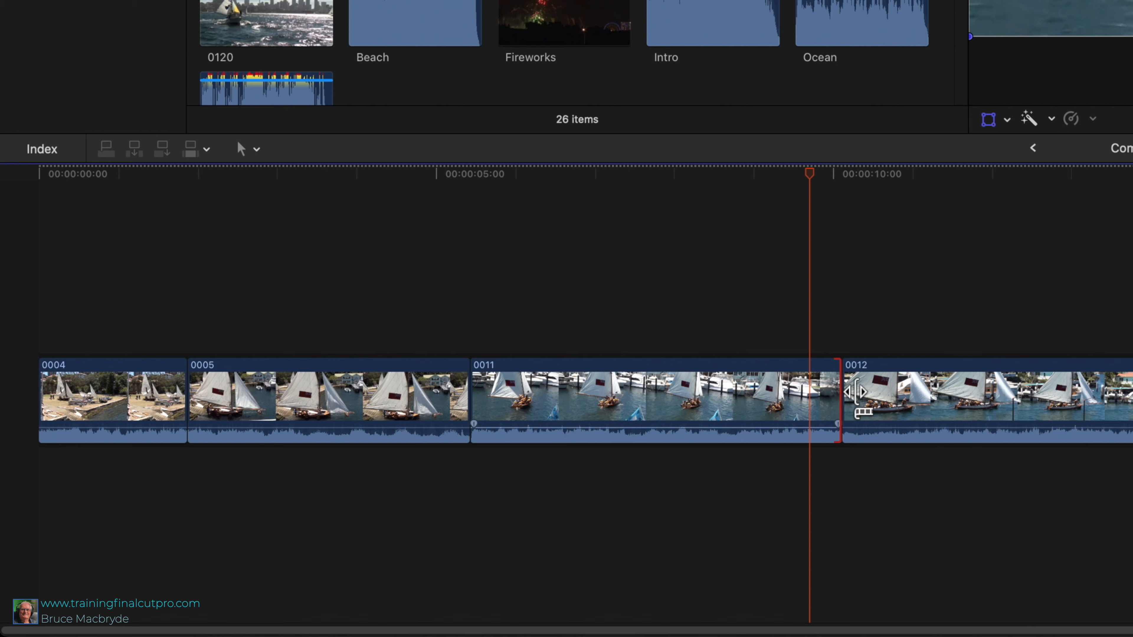
pyautogui.click(854, 393)
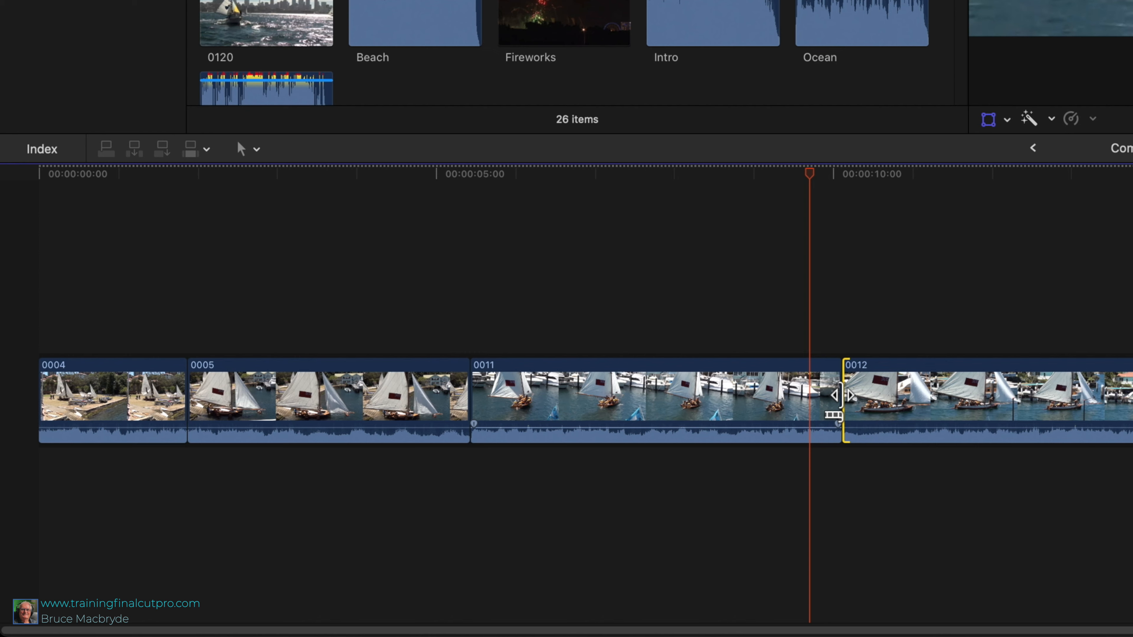
pyautogui.click(841, 396)
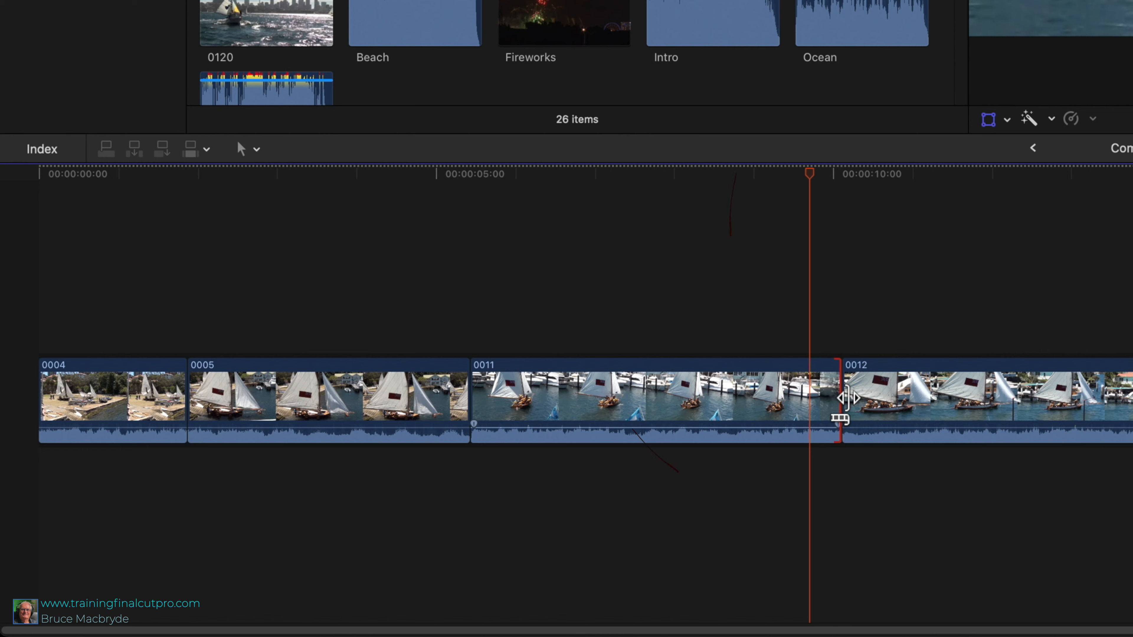
pyautogui.click(848, 397)
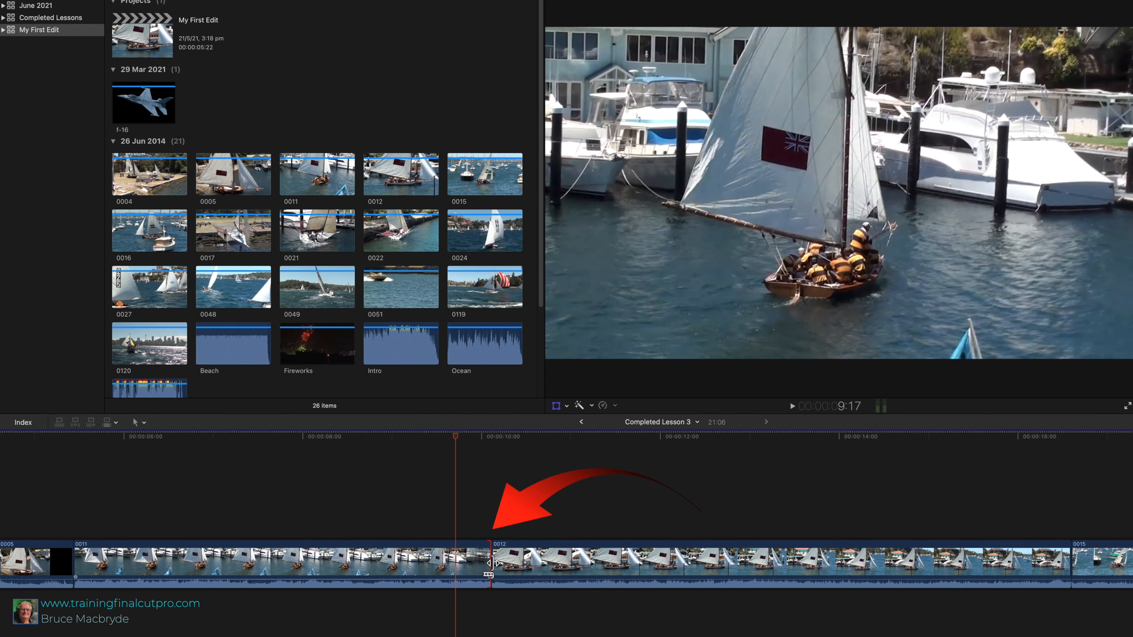
# Step: Ripple-trim the end of clip 0011 back to the playhead so the clip lasts 4:06
pyautogui.click(491, 563)
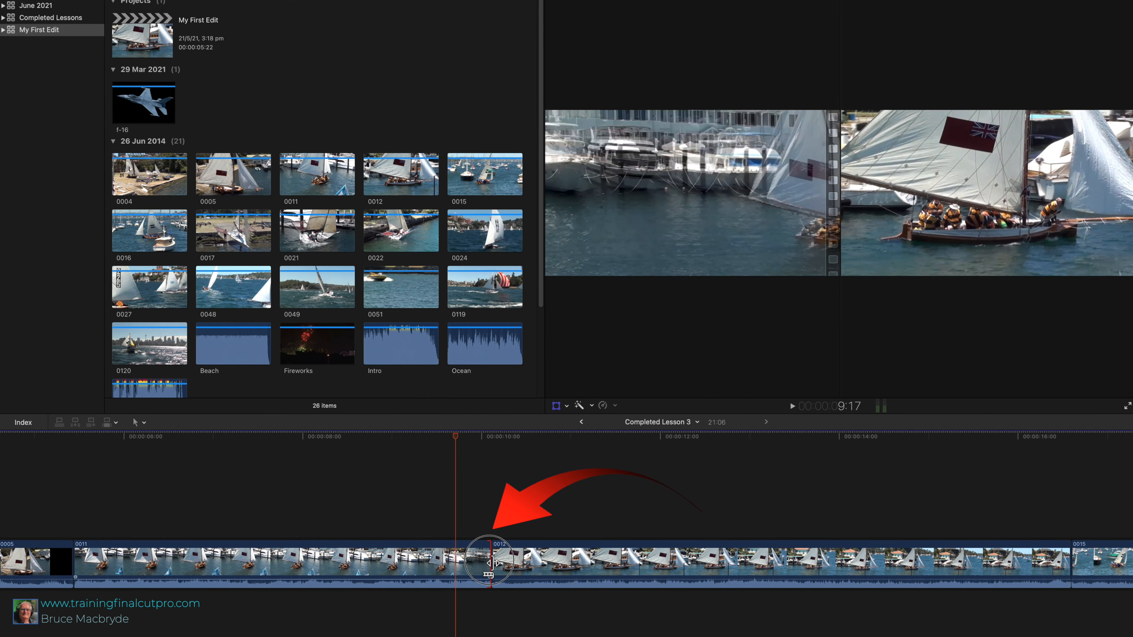
pyautogui.moveTo(489, 563); pyautogui.dragTo(457, 564)
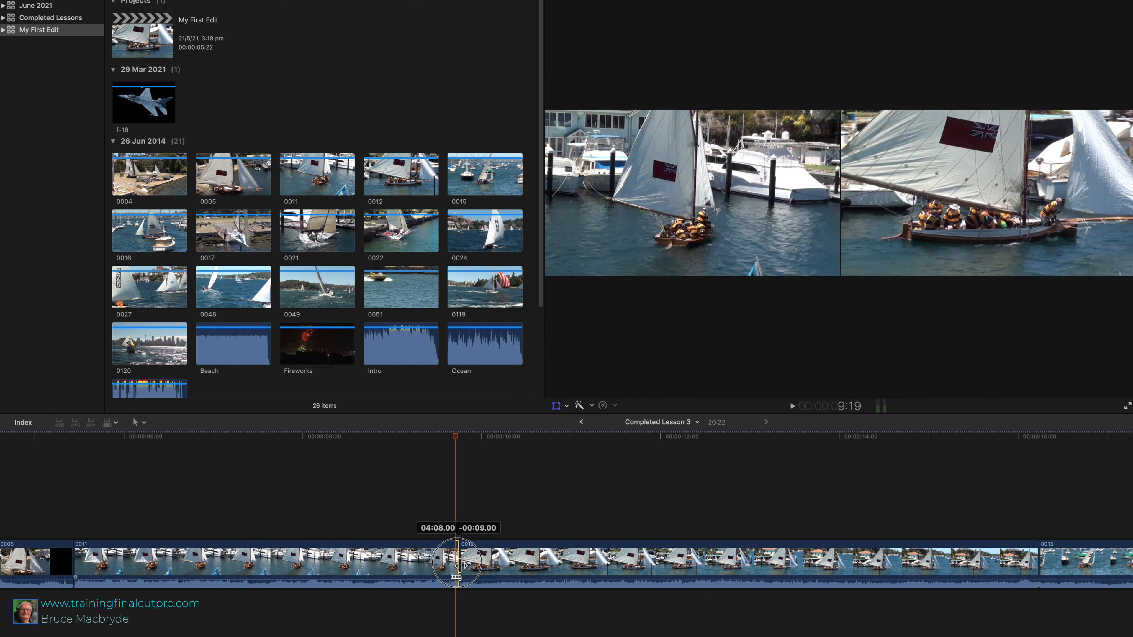
pyautogui.moveTo(457, 564); pyautogui.dragTo(458, 564)
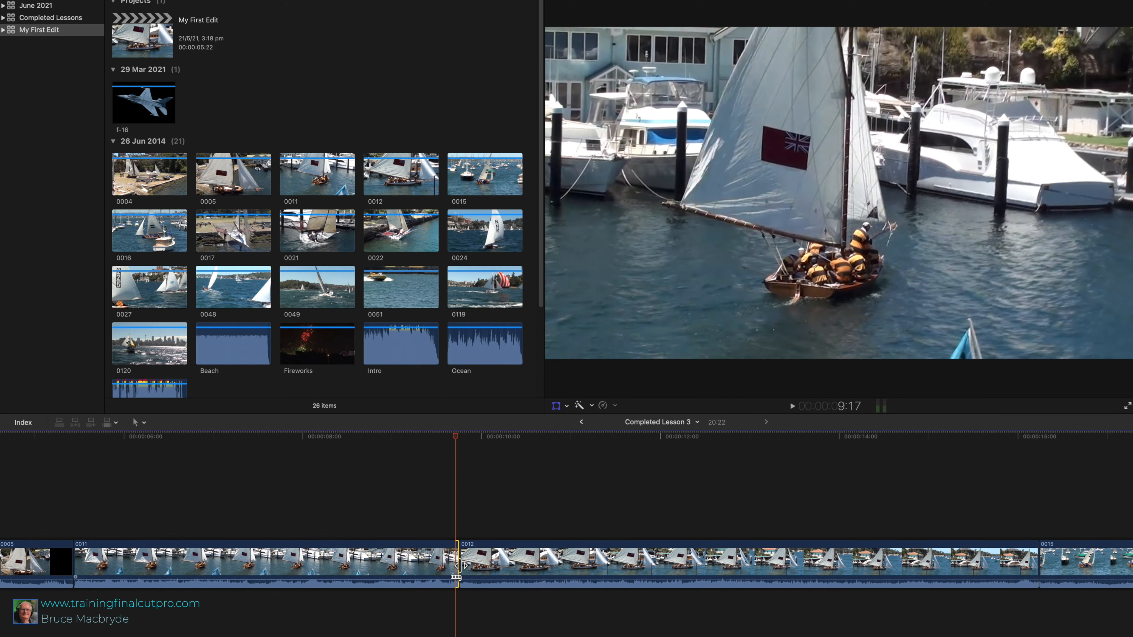
pyautogui.moveTo(457, 564); pyautogui.dragTo(451, 565)
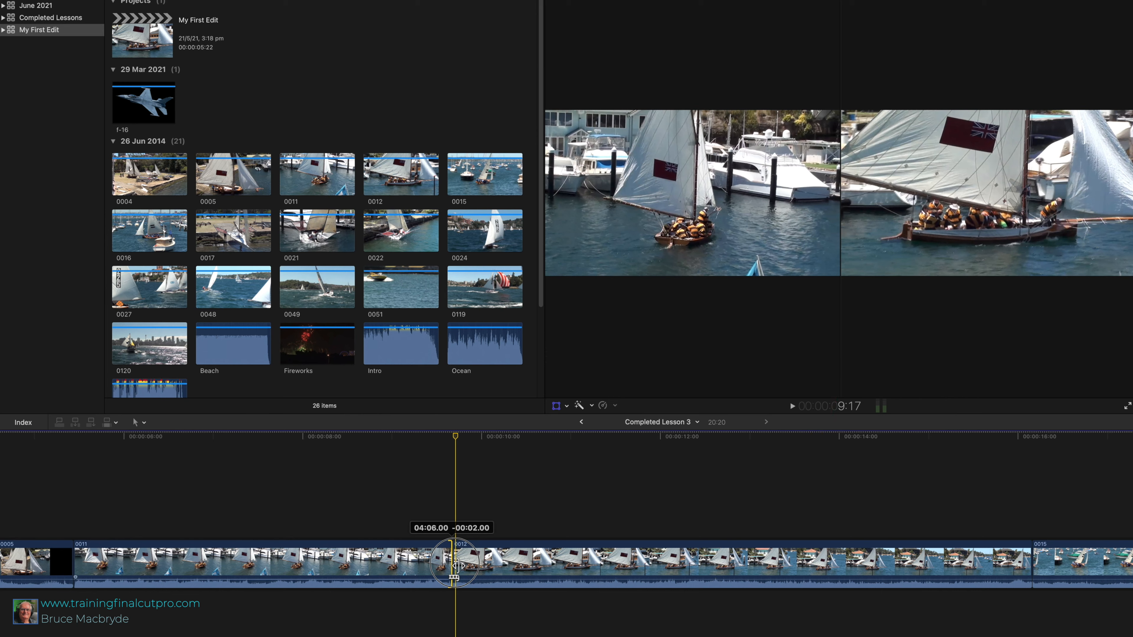
pyautogui.moveTo(455, 566)
pyautogui.mouseDown()
pyautogui.moveTo(469, 567)
pyautogui.moveTo(457, 566)
pyautogui.mouseUp()
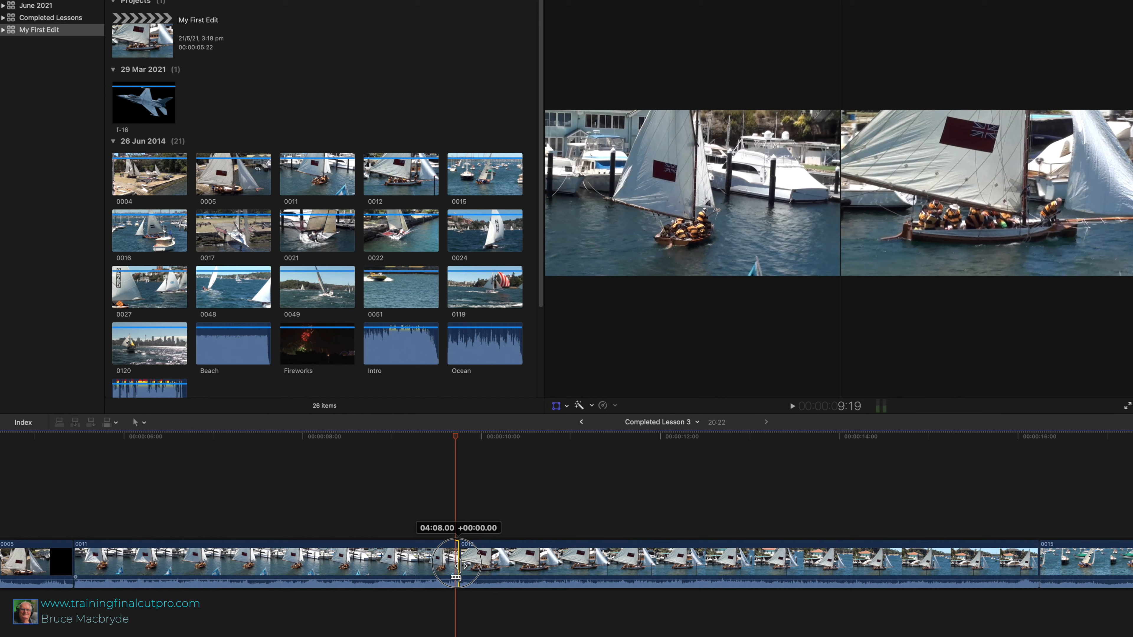
pyautogui.moveTo(457, 566); pyautogui.dragTo(454, 566)
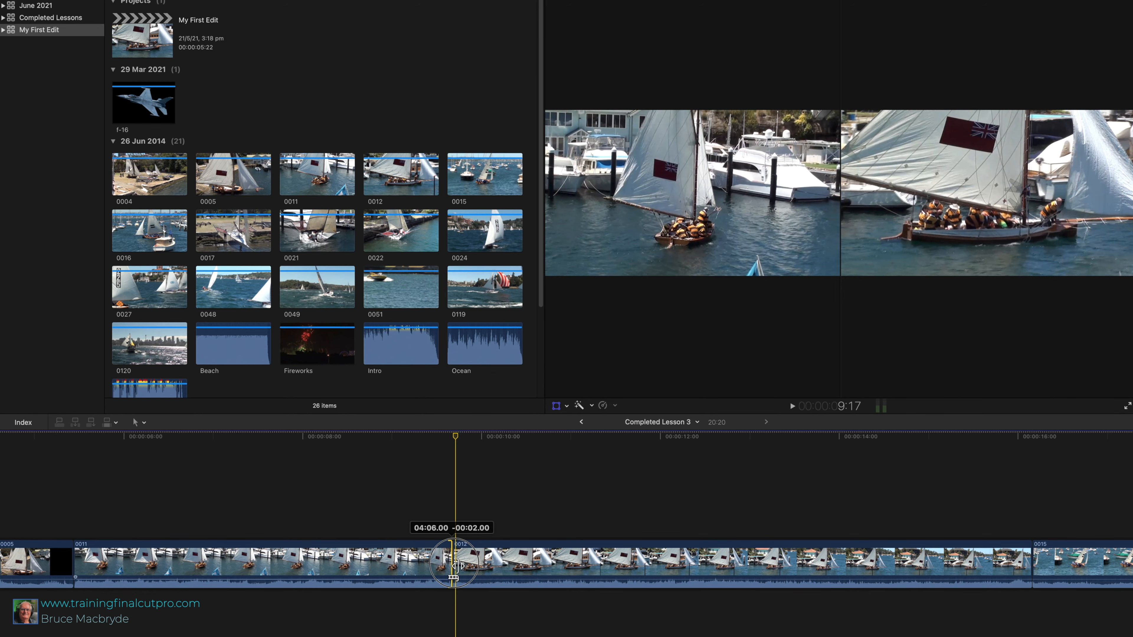
pyautogui.moveTo(454, 566); pyautogui.dragTo(454, 566)
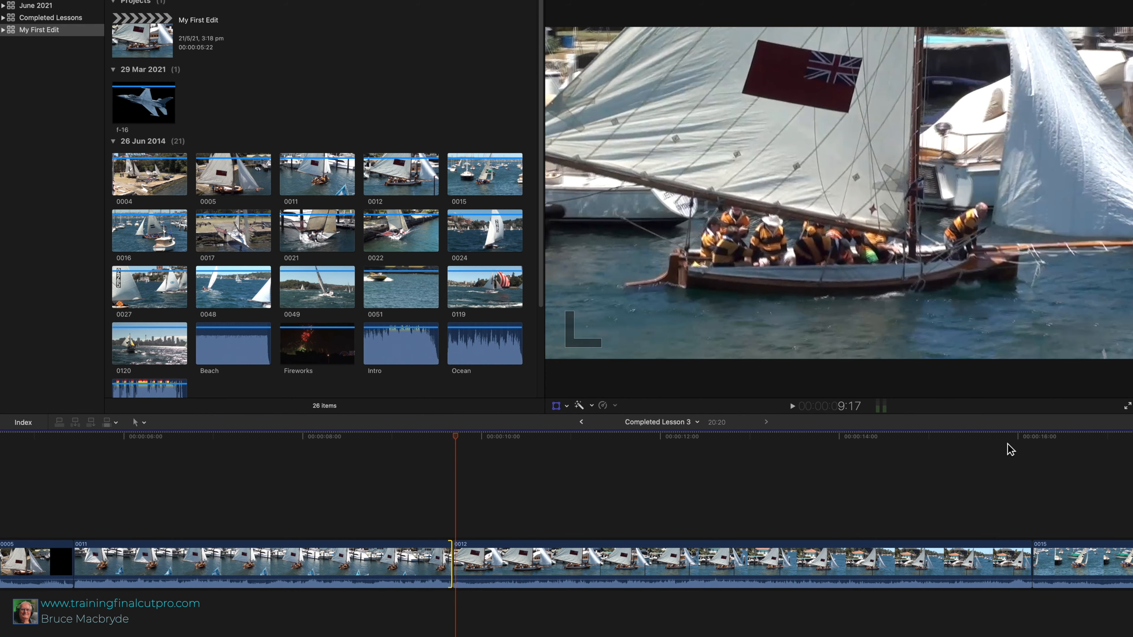
# Step: Trim the end of clip 0012 to the playhead at 13:15
pyautogui.click(698, 449)
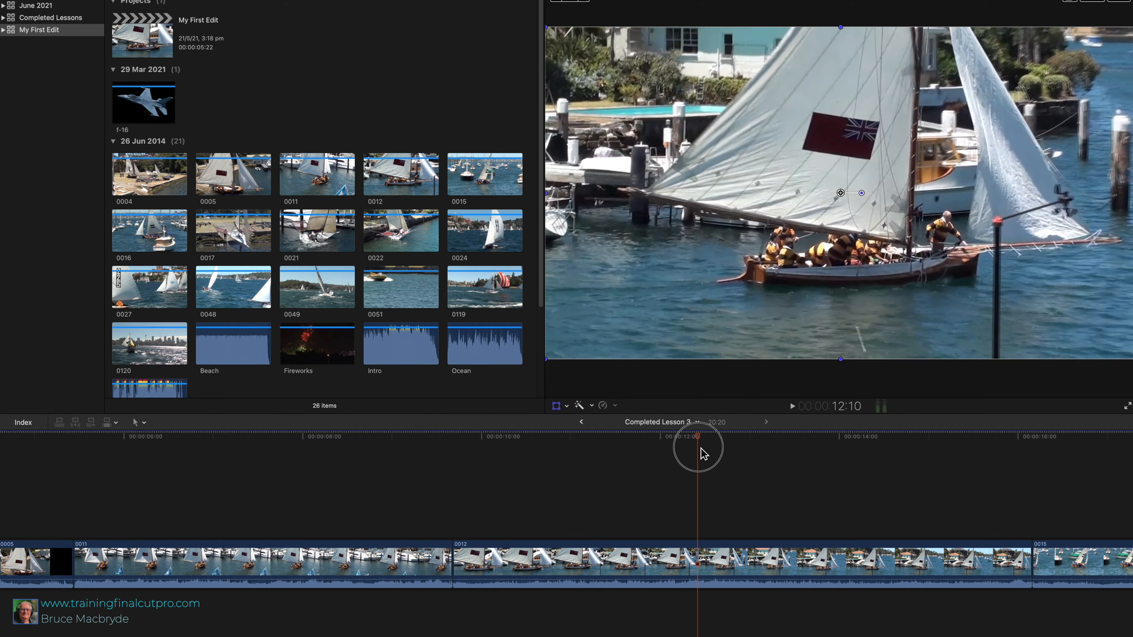
pyautogui.click(749, 448)
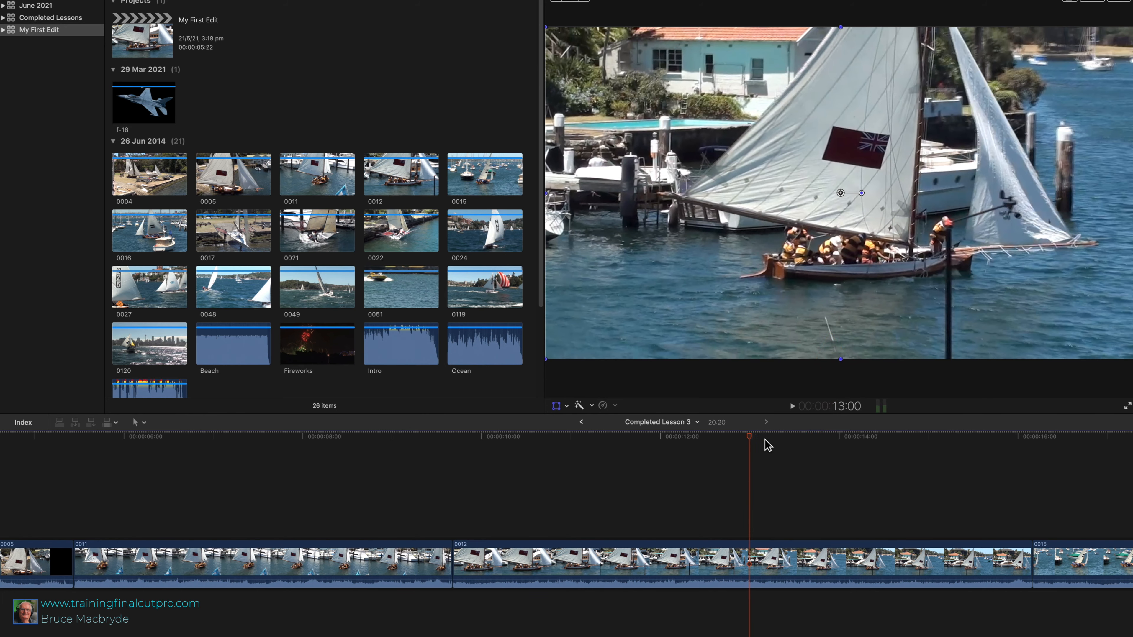
pyautogui.moveTo(758, 439)
pyautogui.mouseDown()
pyautogui.moveTo(869, 451)
pyautogui.moveTo(805, 448)
pyautogui.mouseUp()
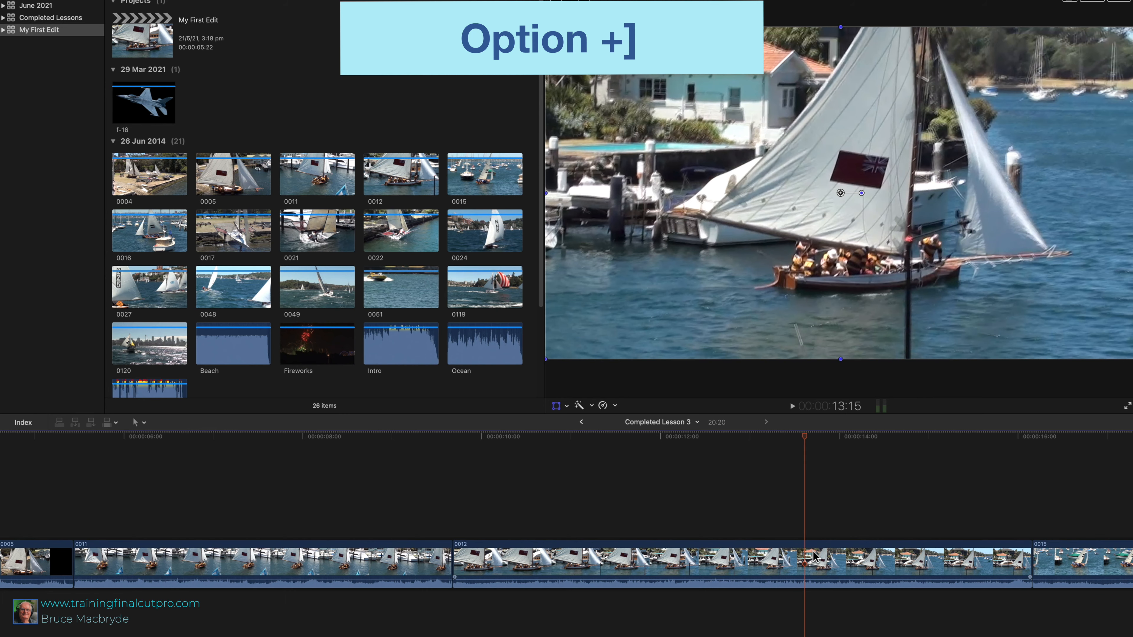
pyautogui.hotkey('alt', ']')
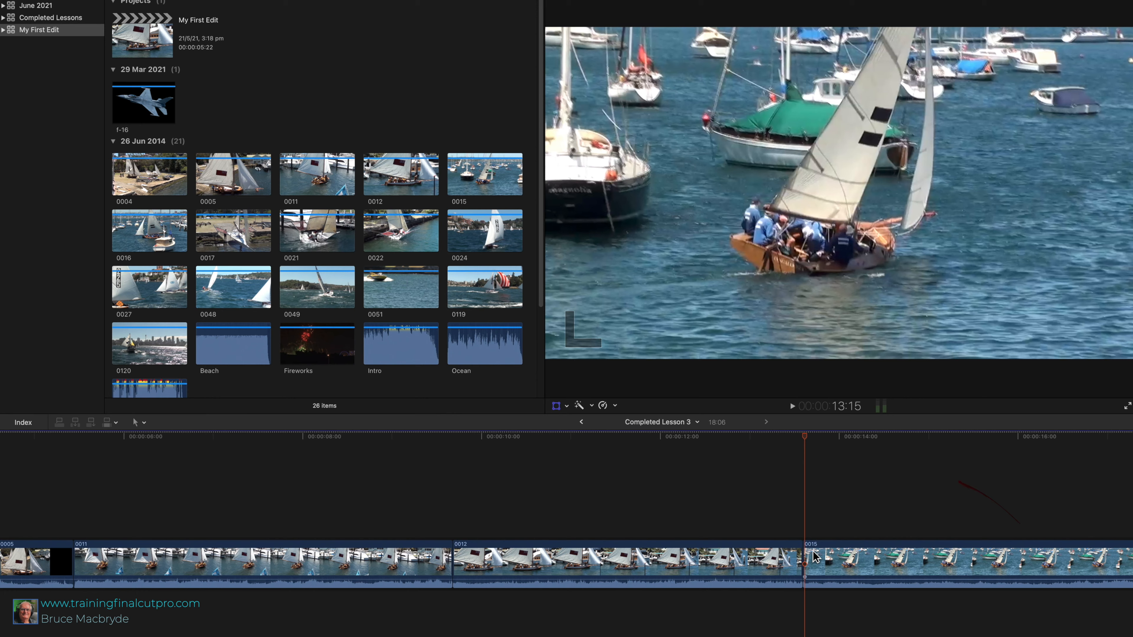
# Step: Ripple-trim the start edge of clip 0015 at its cut with clip 0012
pyautogui.click(811, 560)
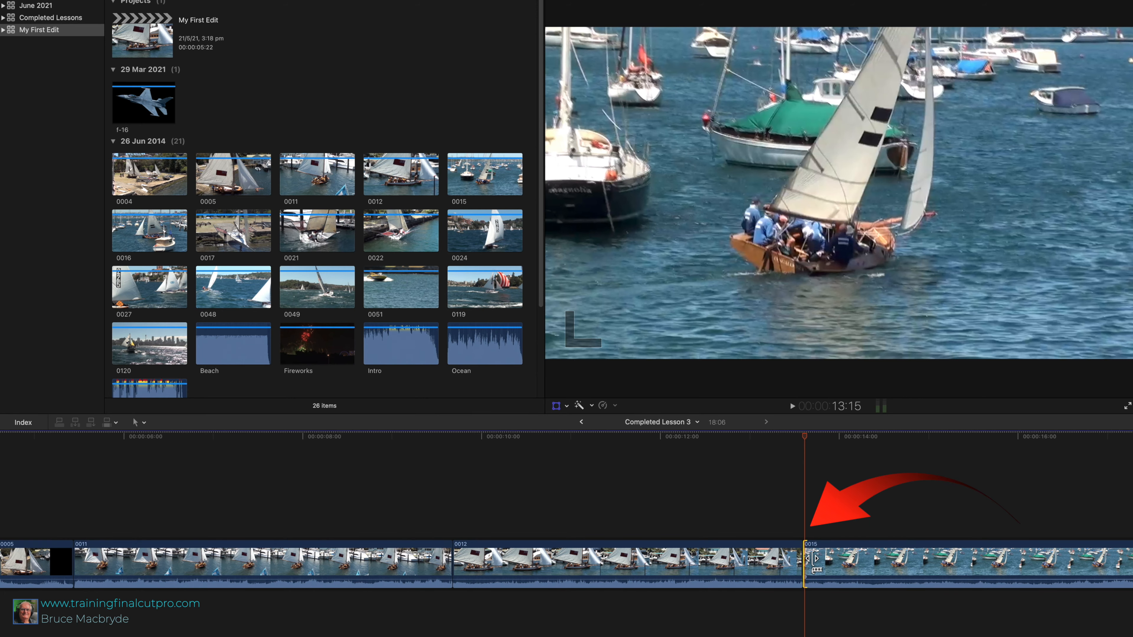
pyautogui.click(813, 560)
pyautogui.moveTo(813, 561); pyautogui.dragTo(745, 557)
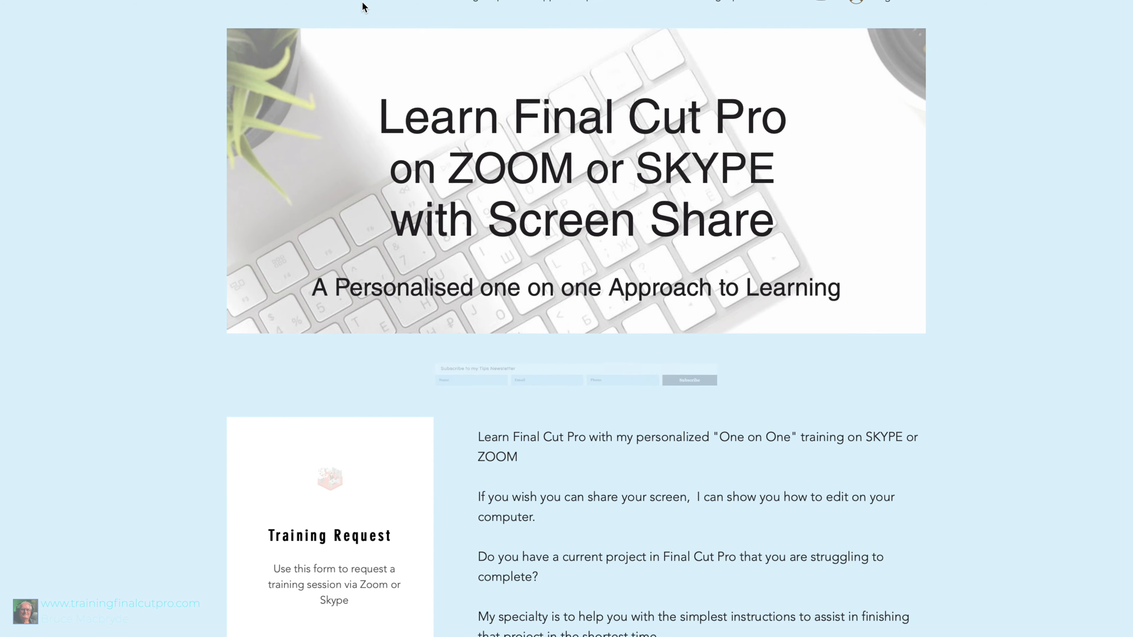
# Step: Look through the web page on one-on-one Final Cut Pro training over Zoom or Skype, down to the contact details
pyautogui.scroll(-3, 364, 6)
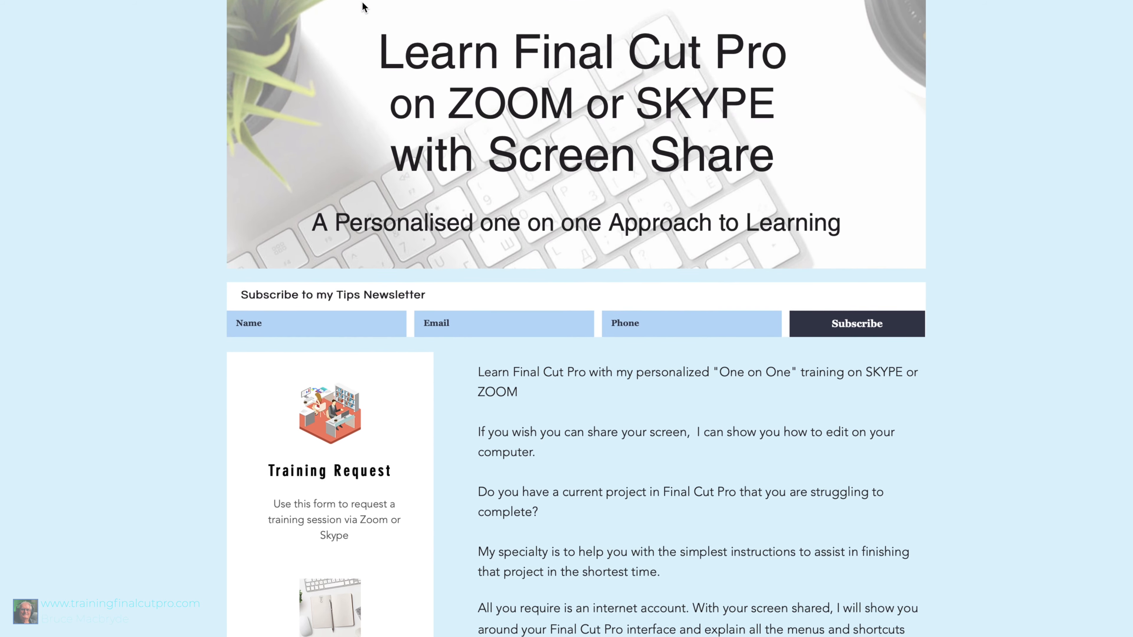
pyautogui.scroll(-9, 364, 7)
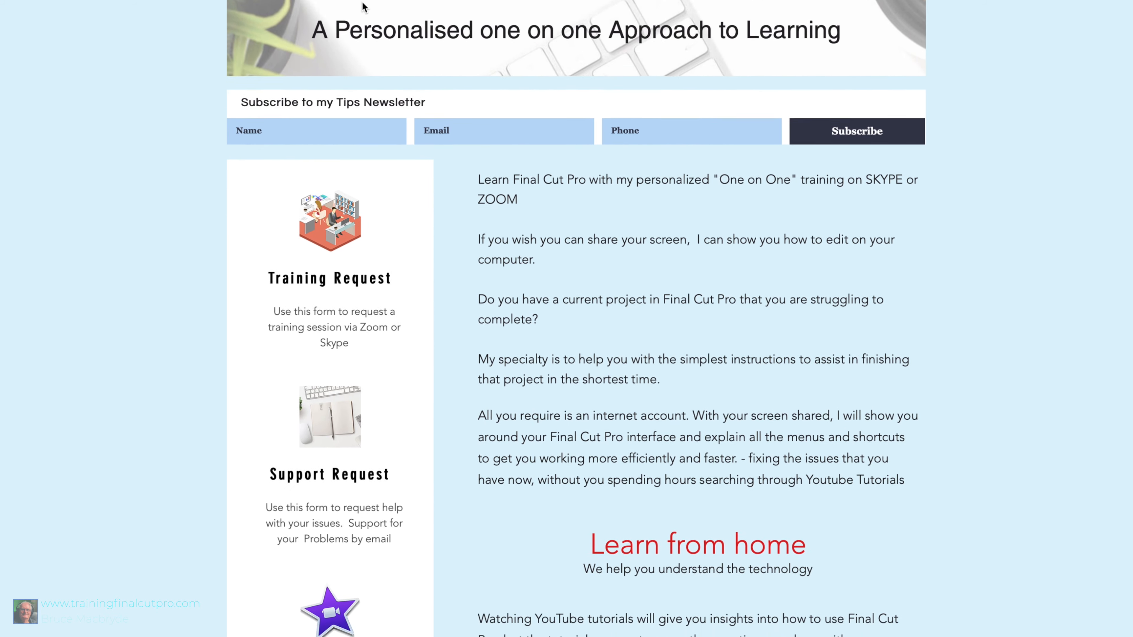
pyautogui.scroll(-8, 364, 7)
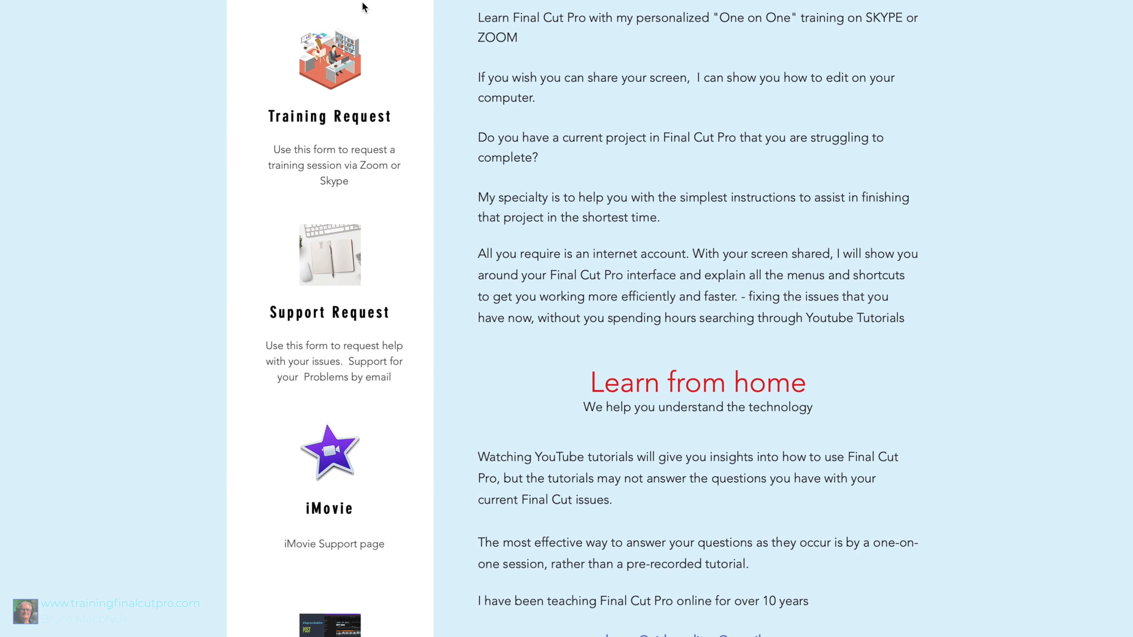
pyautogui.scroll(-6, 363, 6)
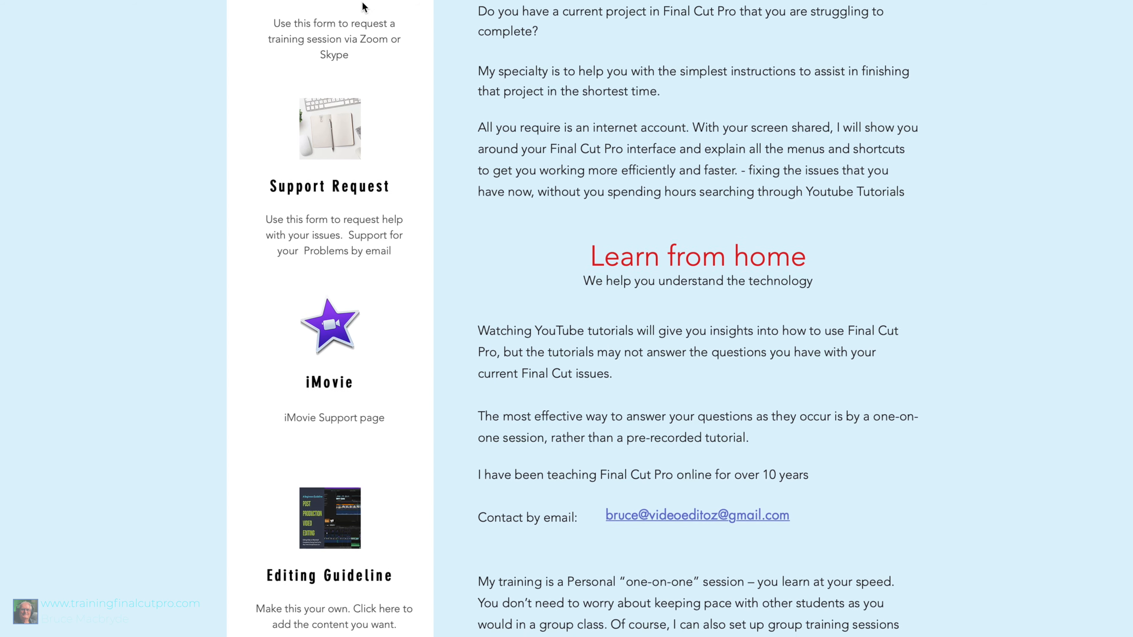
pyautogui.scroll(-2, 363, 6)
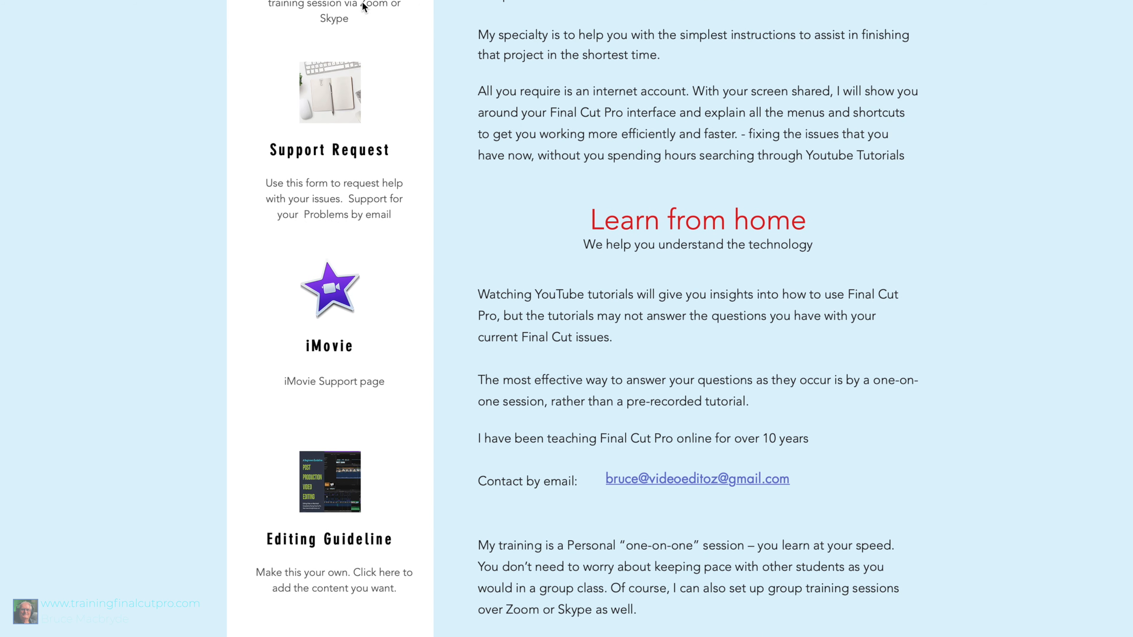